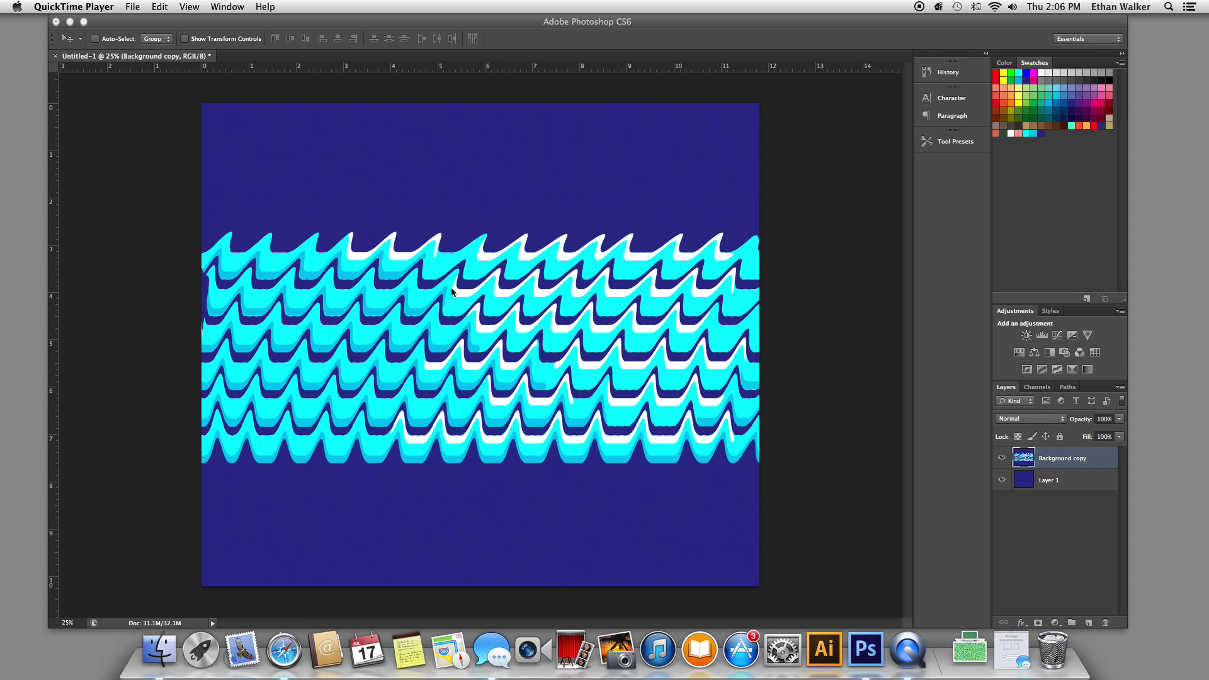
Switch from QuickTime Player back to the Photoshop window
left_click(135, 7)
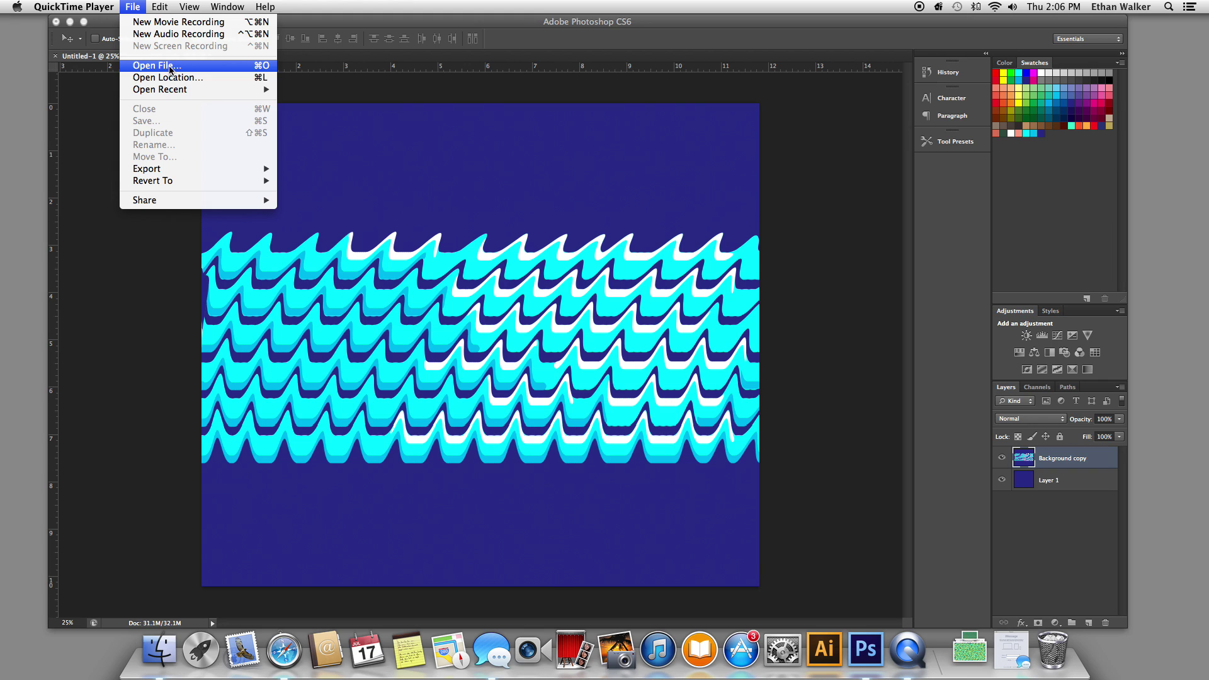
left_click(418, 230)
Create a new white document 1000 × 1000 pixels at 300 pixels/inch
left_click(102, 7)
left_click(113, 24)
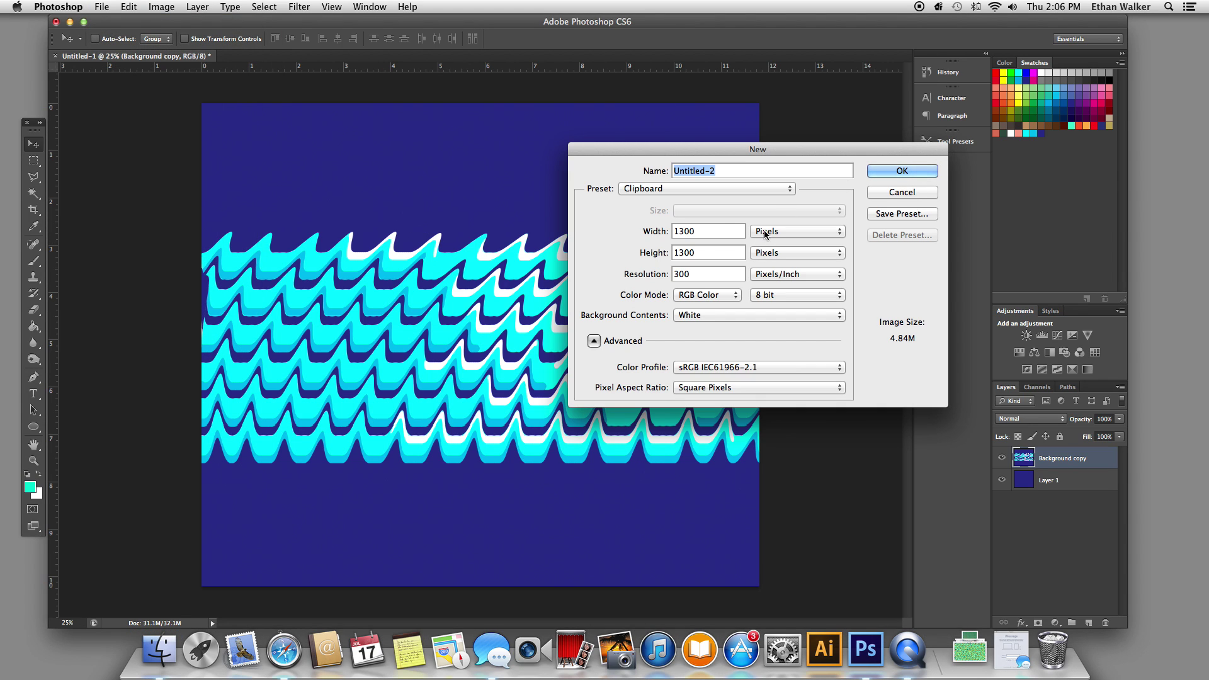
double_click(708, 254)
type("100")
key("shift+Tab")
type("1000")
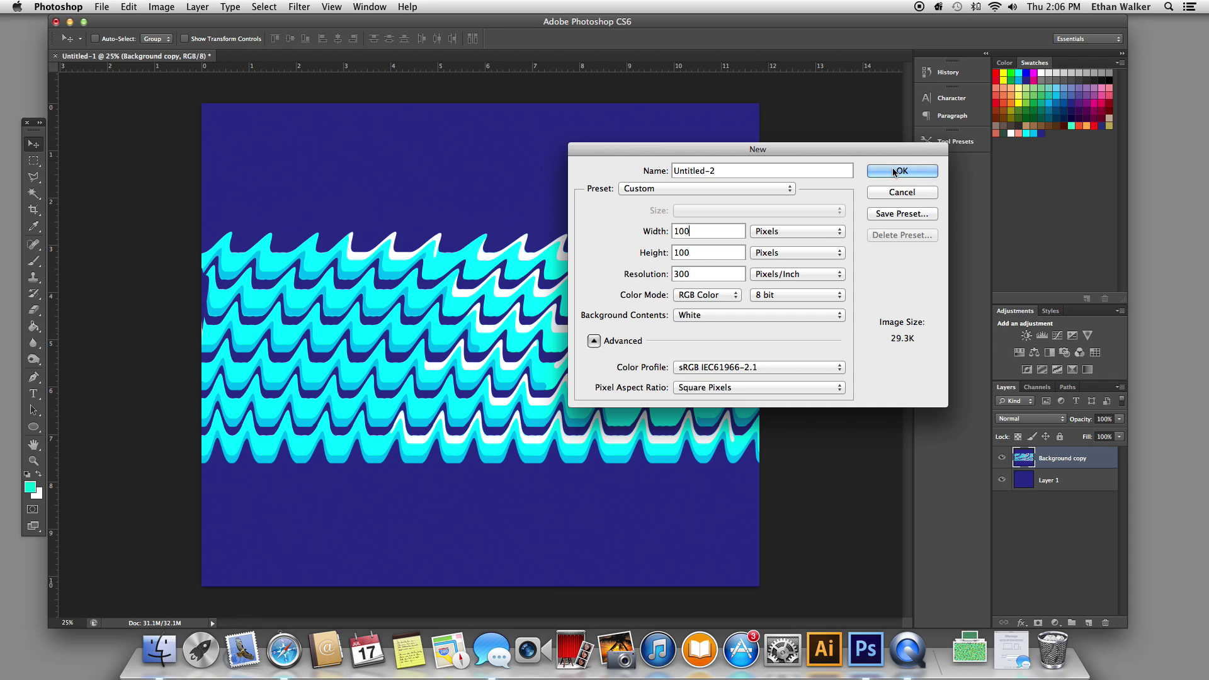
left_click(728, 252)
type("0")
key("Return")
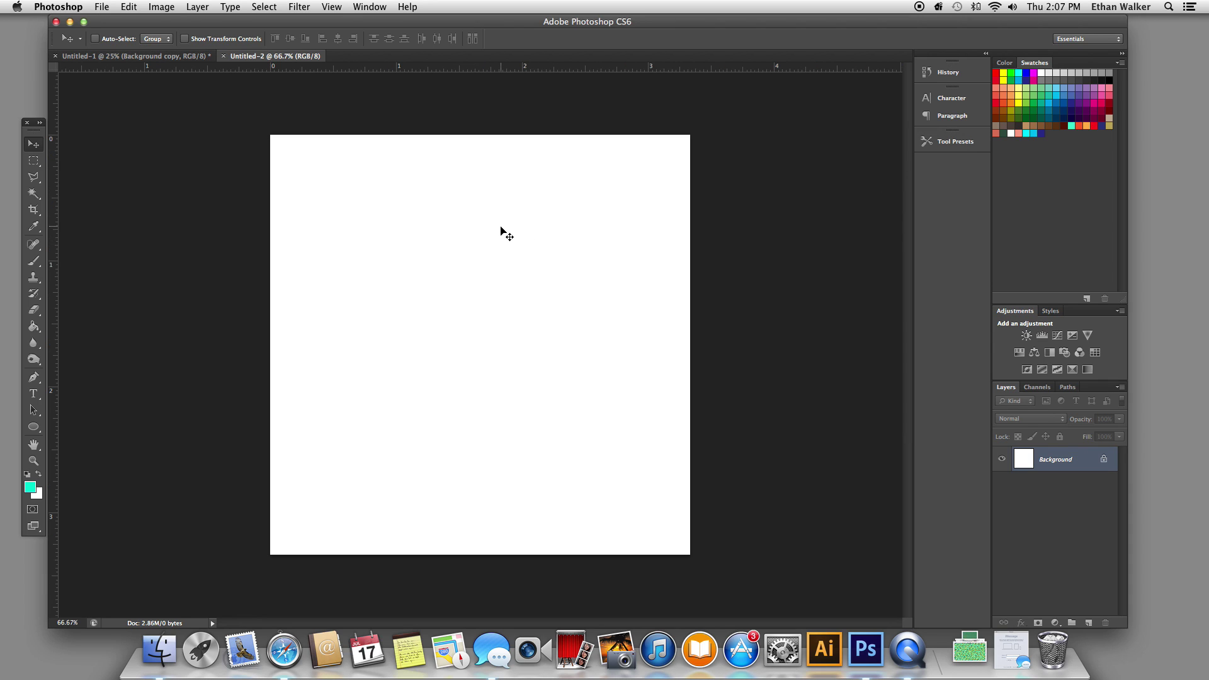
Fill the background with dark indigo using the Paint Bucket and add an empty Layer 1
left_click(1042, 132)
key("g")
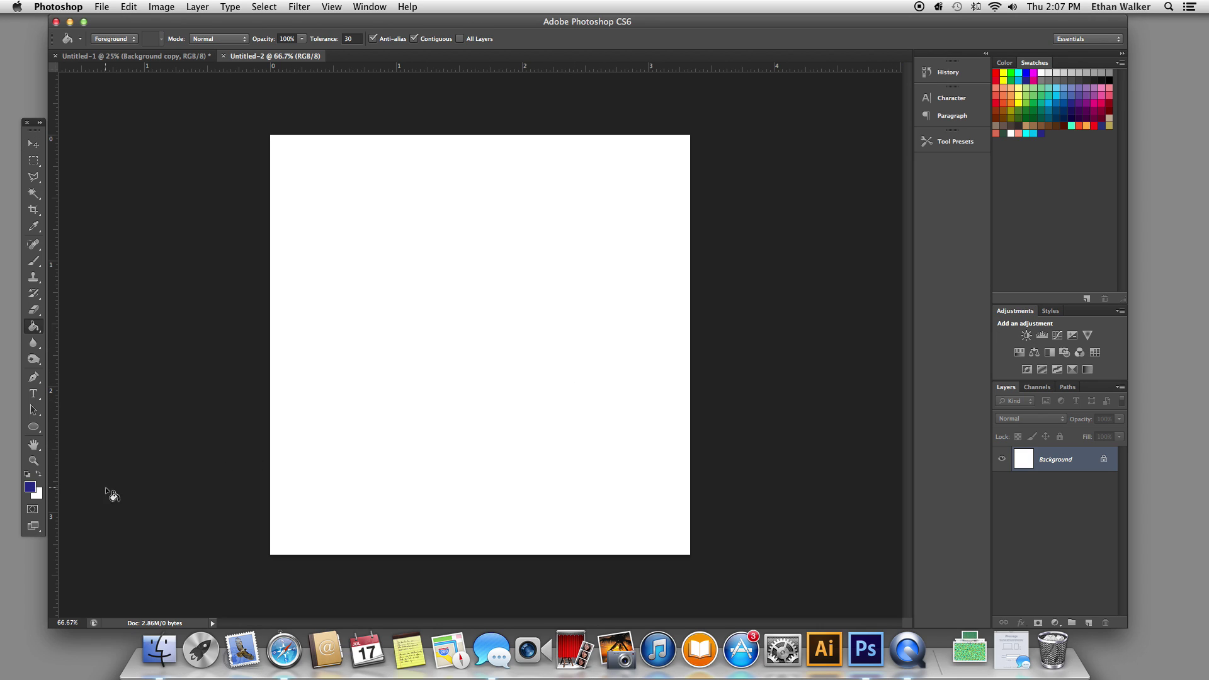
left_click(485, 389)
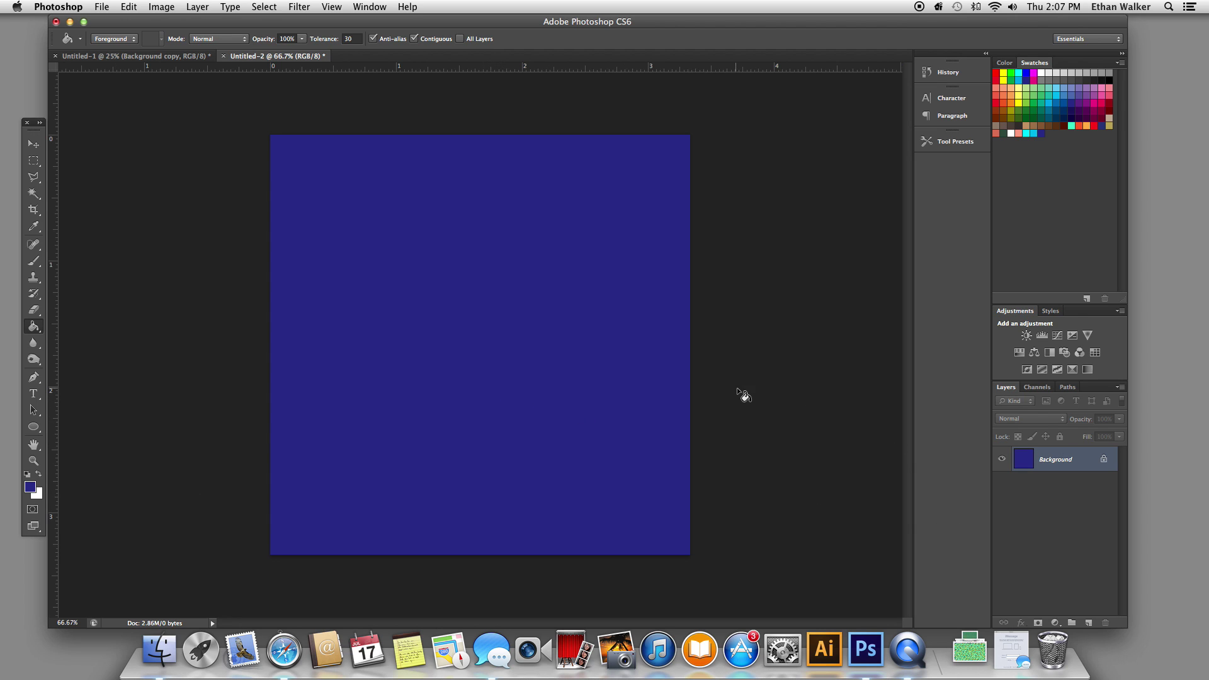
left_click(1089, 622)
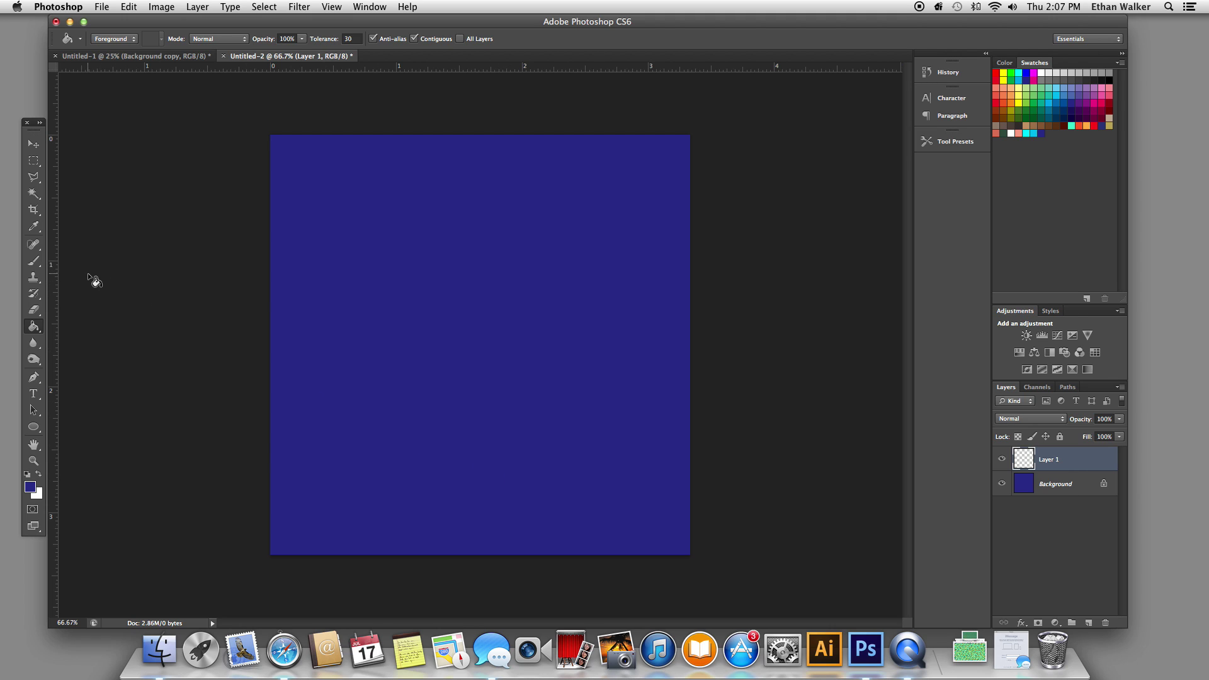
left_click(34, 263)
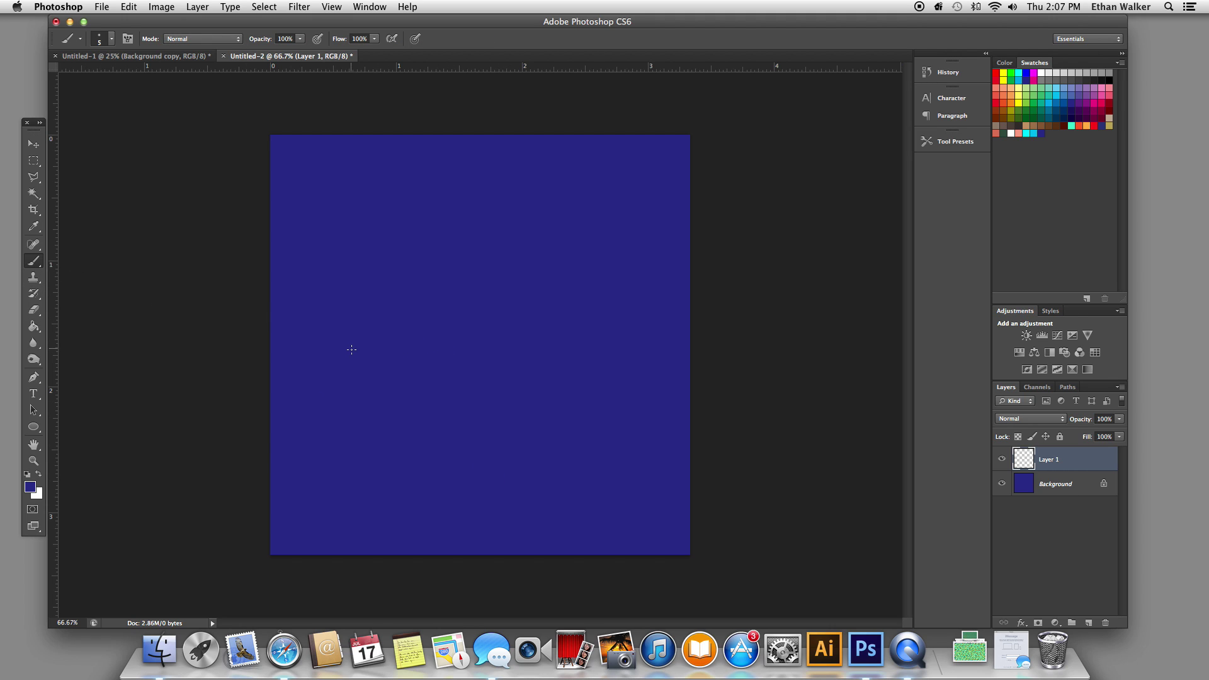
Paint five straight horizontal bright cyan stripes across the canvas with a size-40 brush
left_click(1030, 130)
key("bracketright")
key("bracketright")
key("bracketright")
key("bracketright")
key("bracketright")
key("bracketright")
left_click_drag(273, 277, 711, 277)
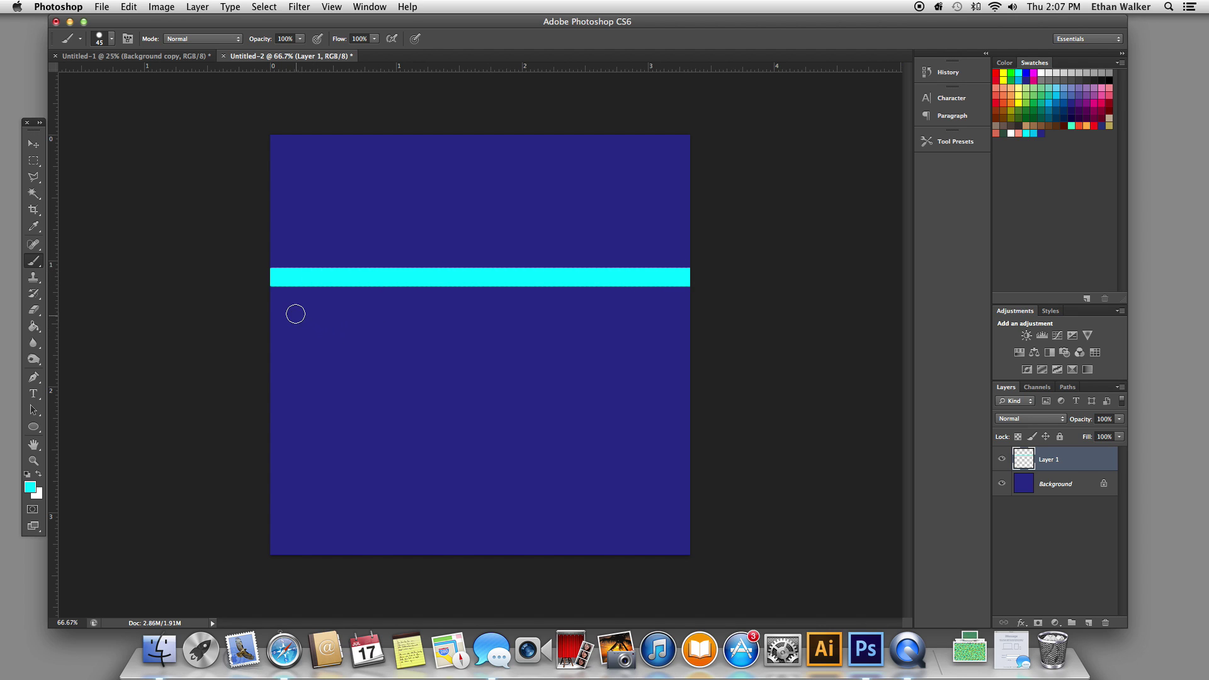
left_click_drag(271, 303, 728, 313)
left_click_drag(271, 332, 736, 340)
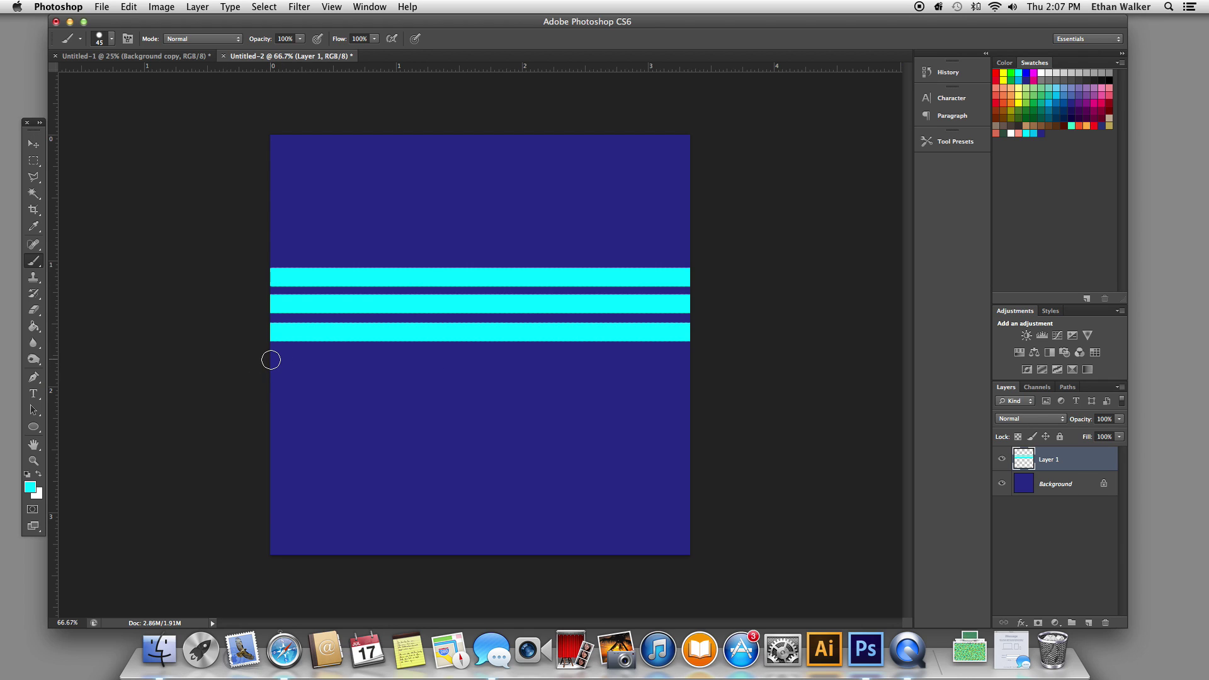
left_click_drag(270, 359, 753, 372)
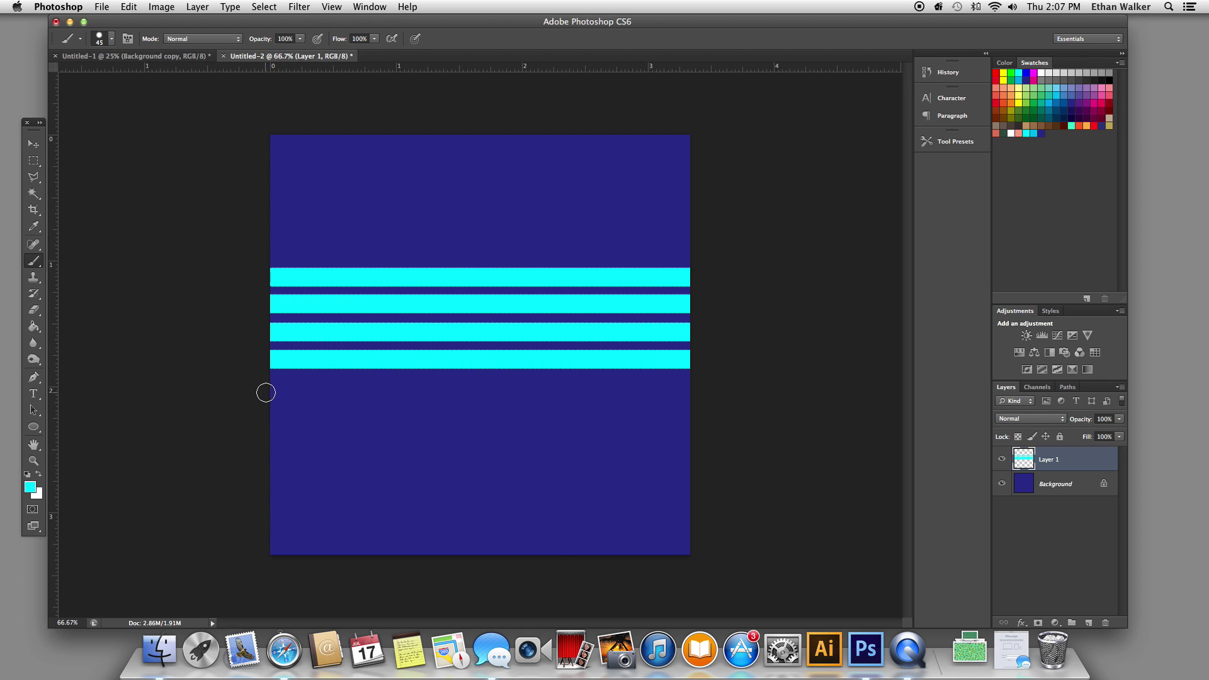
left_click_drag(269, 388, 776, 386)
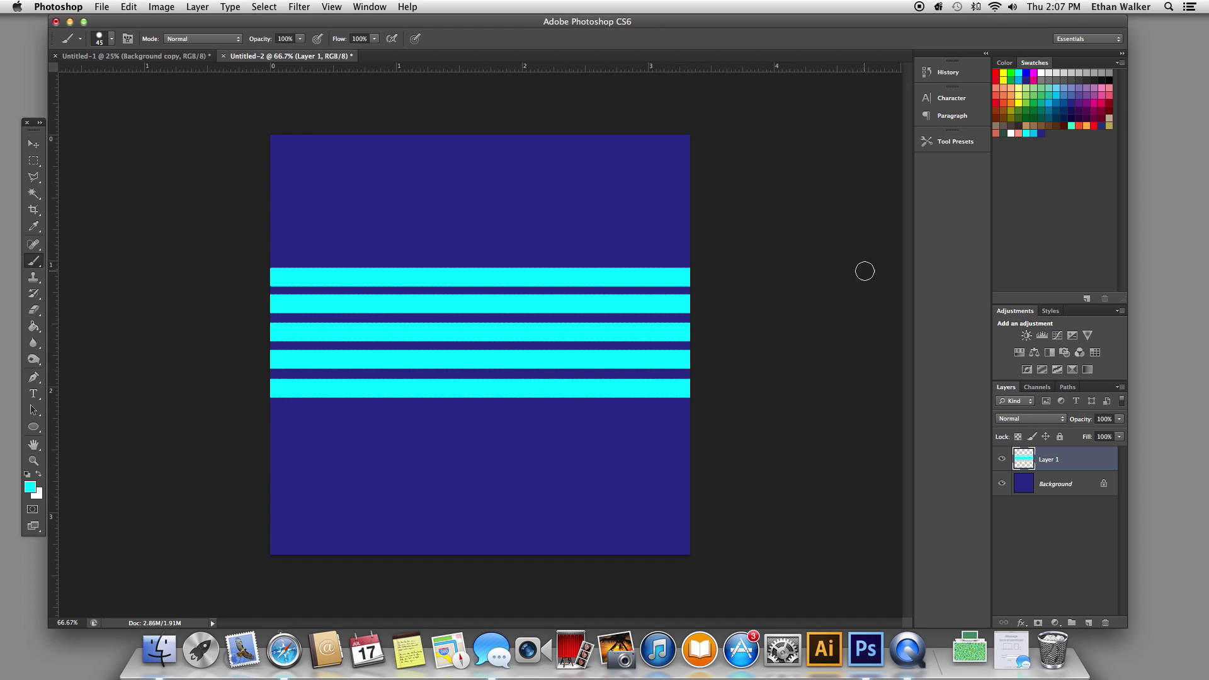
Switch to a deeper cyan-blue and a smaller brush for shading
left_click(1034, 133)
key("super+plus")
key("super+plus")
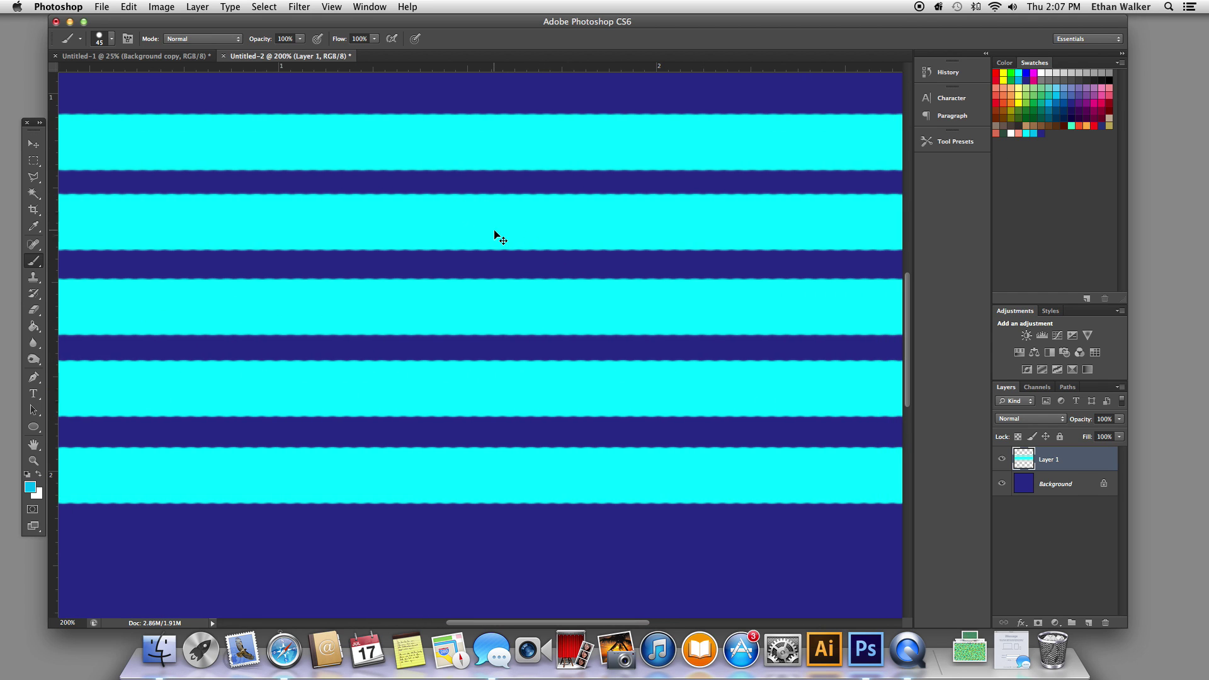
key("super+minus")
key("bracketleft")
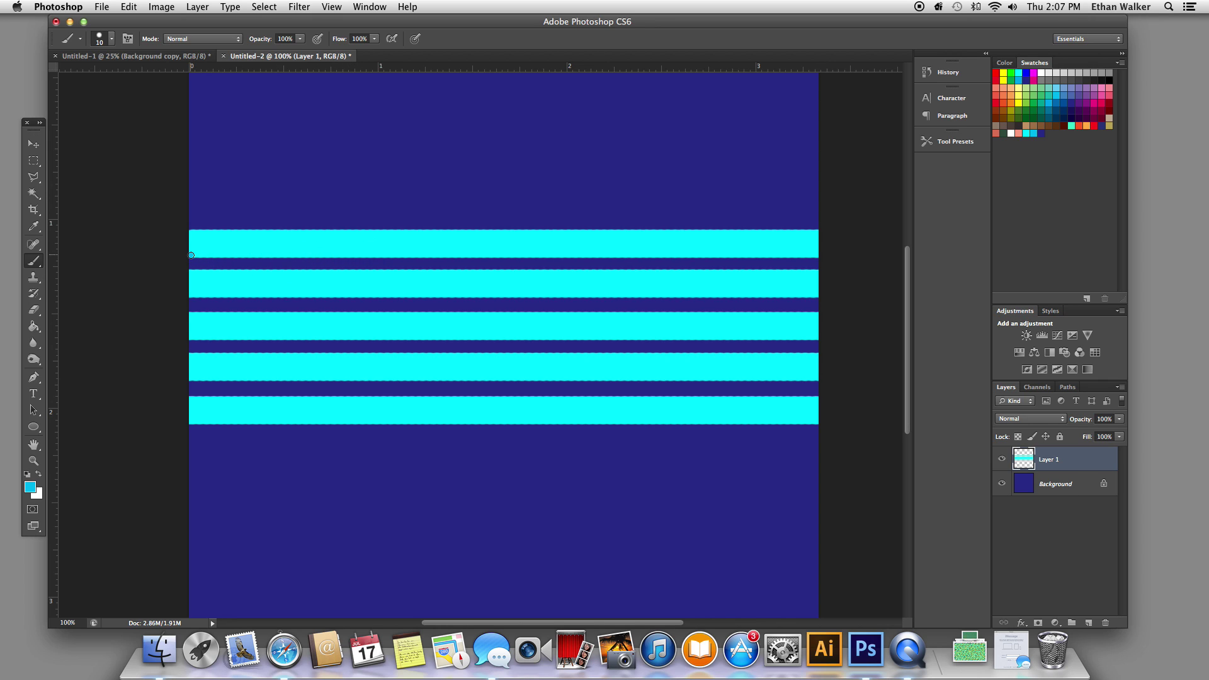
Brush deeper cyan-blue shading along the lower edges of all five stripes, including their right ends
left_click_drag(218, 255, 493, 251)
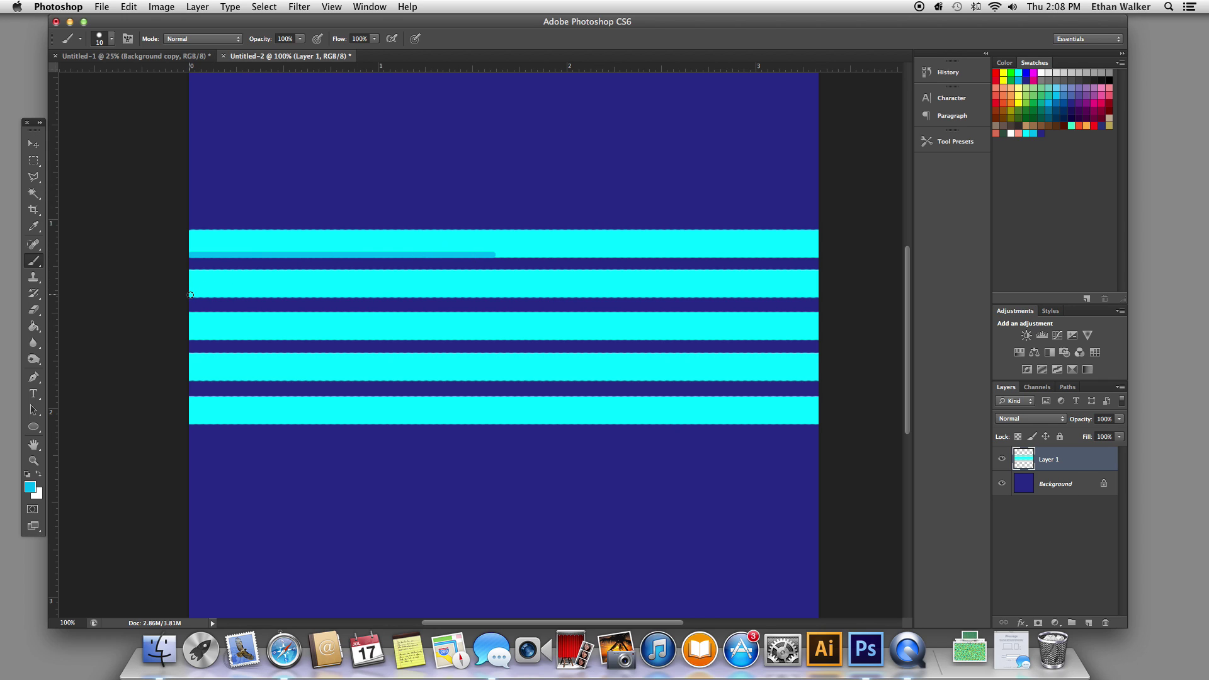
left_click_drag(191, 295, 446, 290)
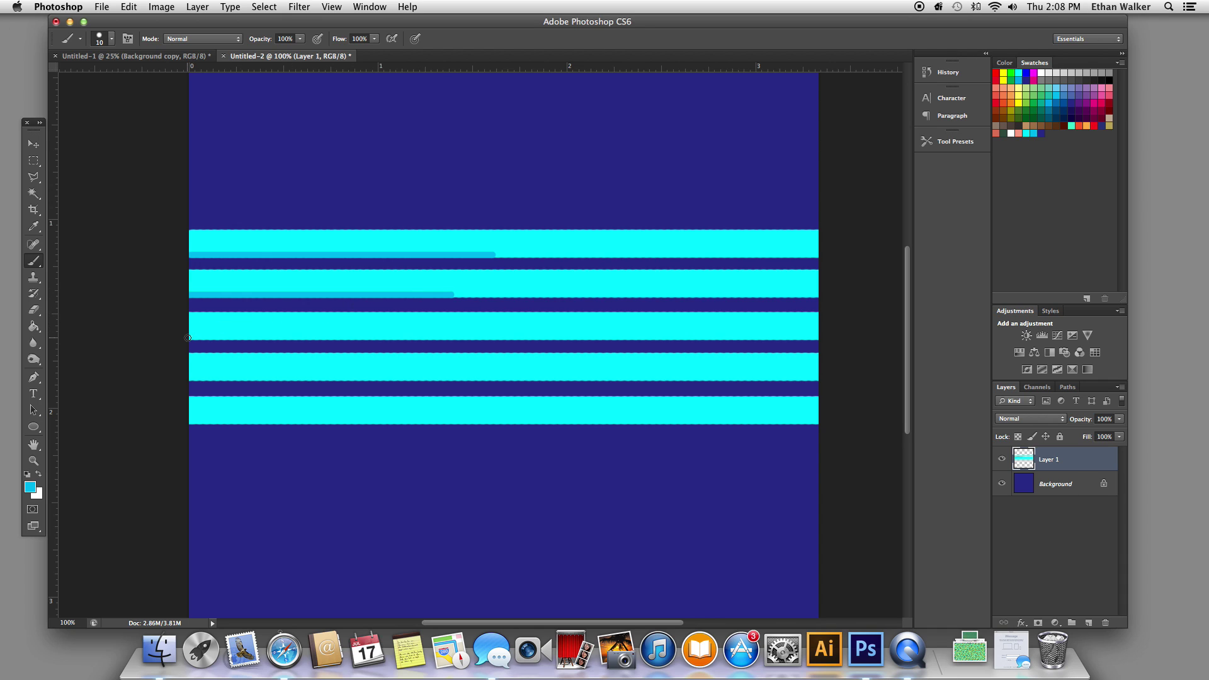
left_click_drag(188, 337, 391, 331)
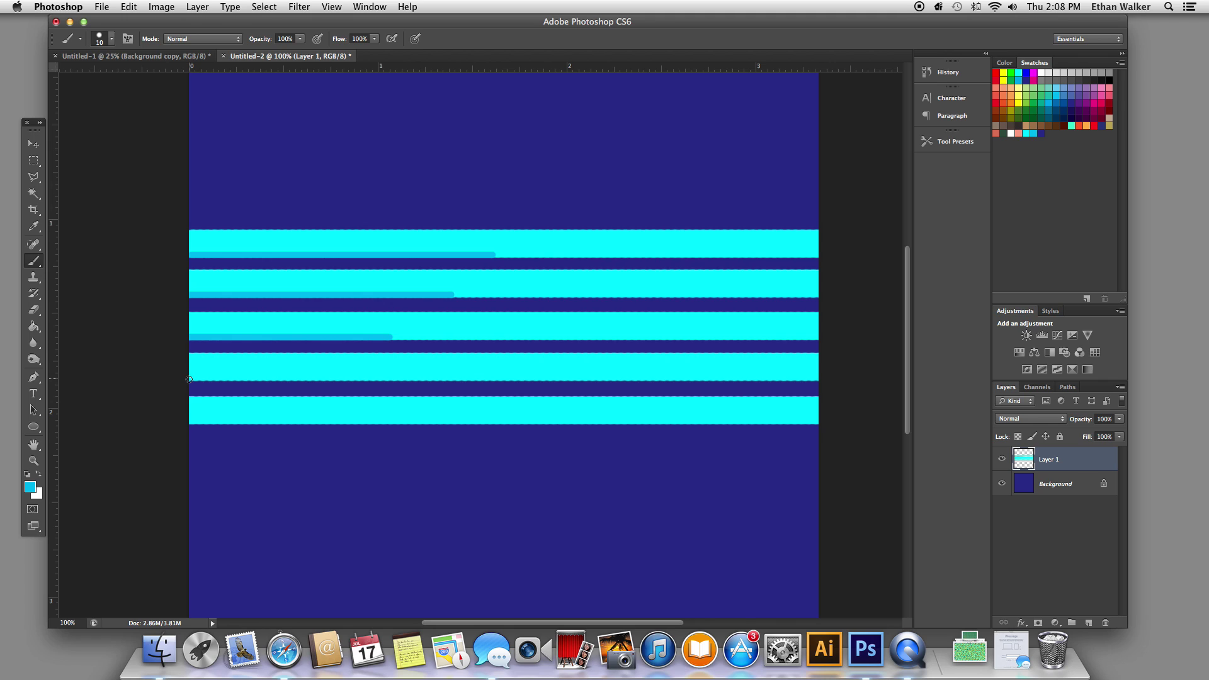
left_click_drag(189, 377, 325, 376)
left_click_drag(189, 420, 286, 420)
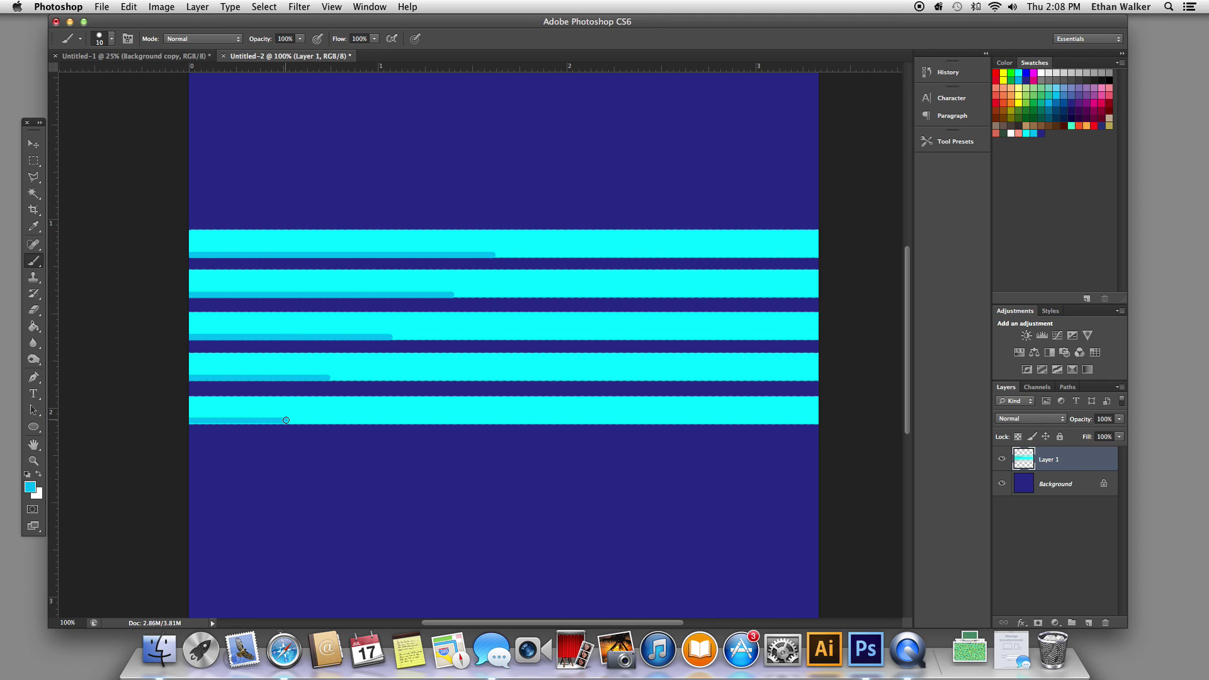
left_click_drag(488, 377, 825, 380)
left_click_drag(656, 338, 879, 340)
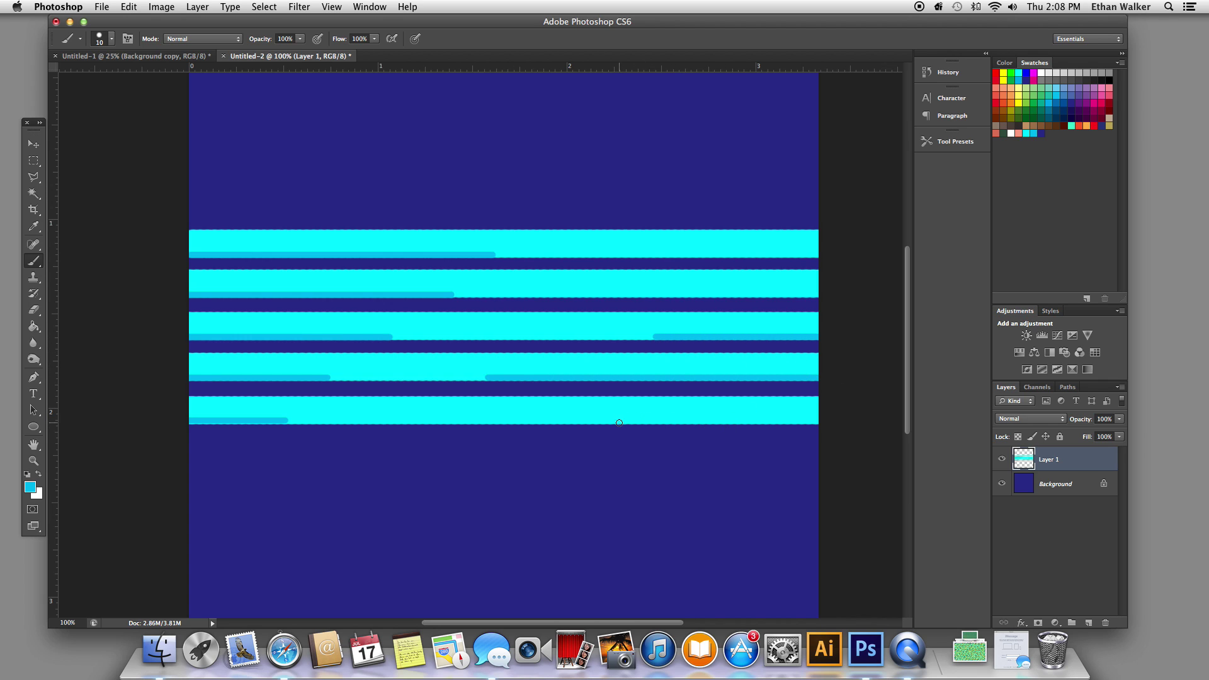
left_click_drag(618, 422, 891, 425)
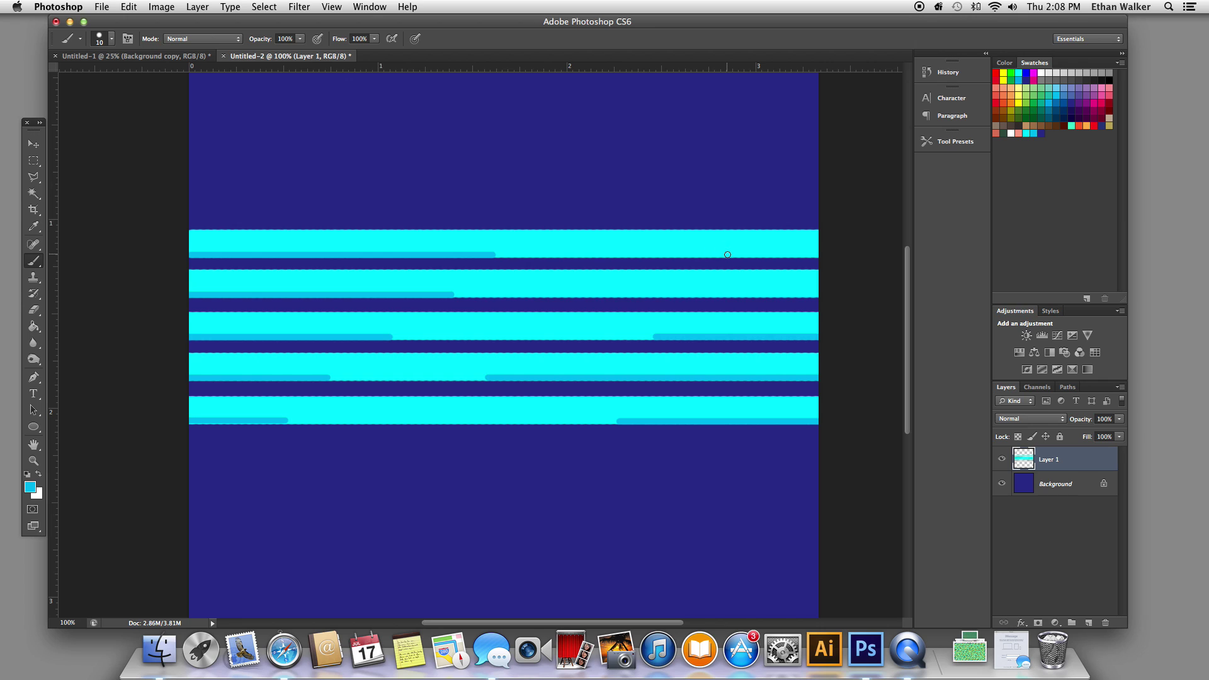
left_click_drag(727, 255, 820, 256)
scroll(474, 256, "right", 3)
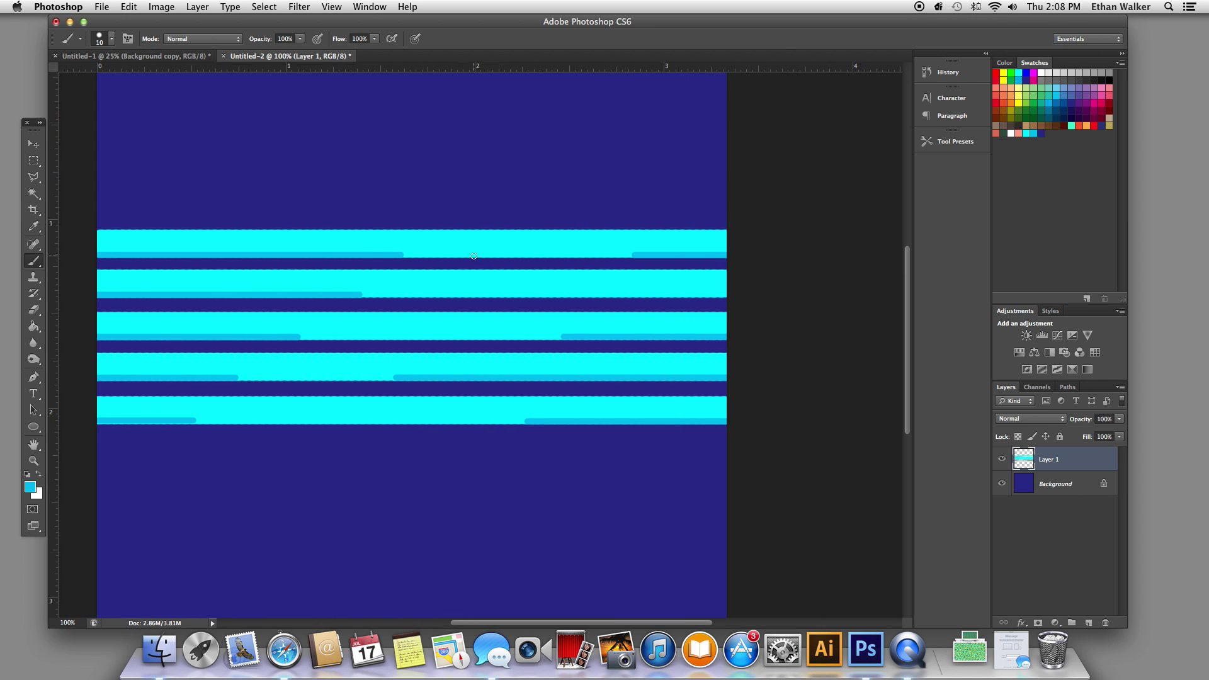
Paint white highlight strokes along the top edge of each of the five stripes
left_click(1010, 134)
scroll(682, 216, "left", 2)
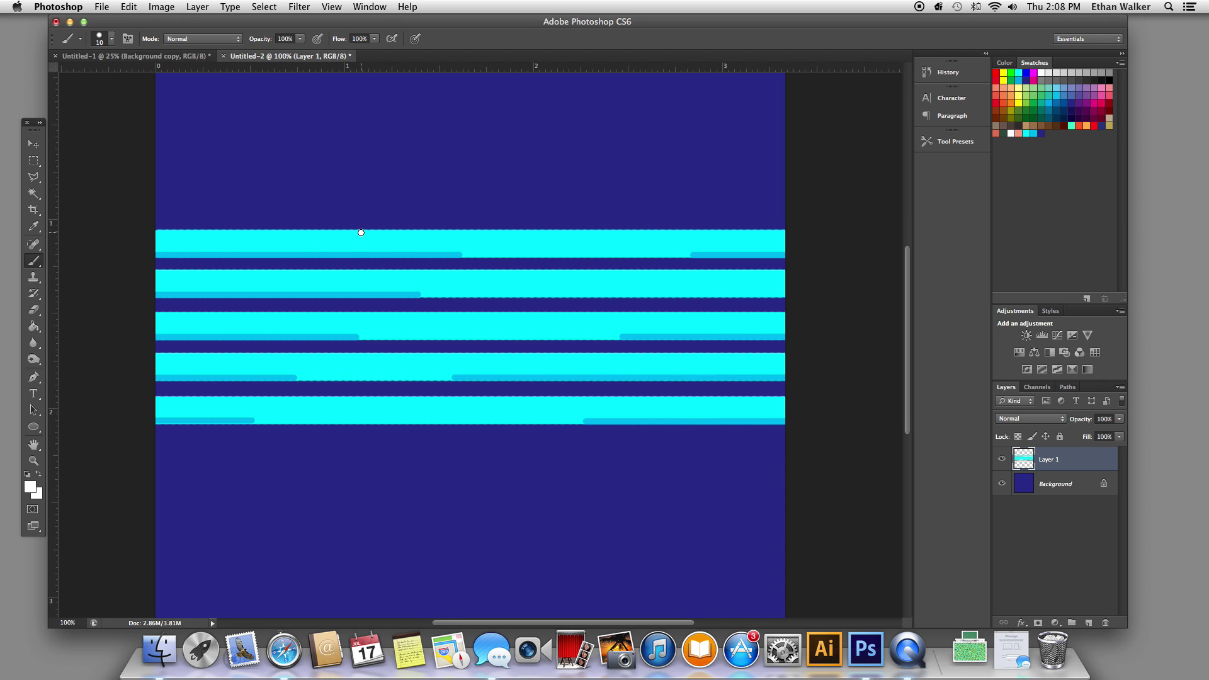
left_click_drag(361, 232, 689, 232)
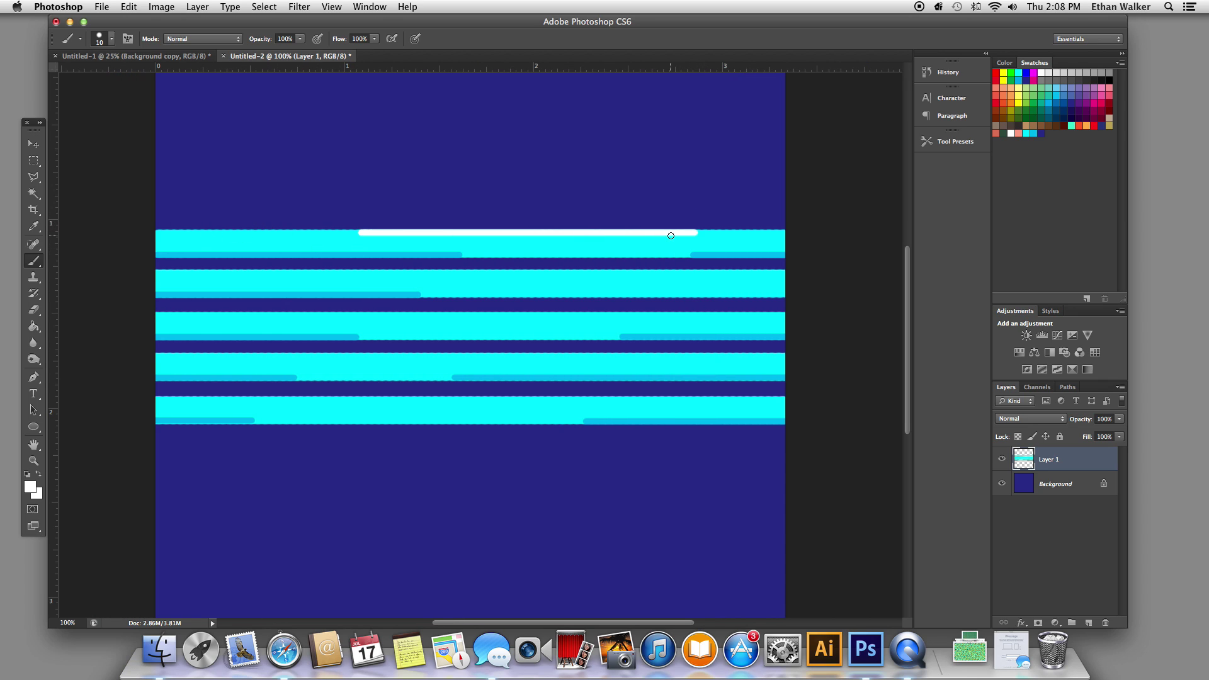
left_click_drag(317, 273, 716, 271)
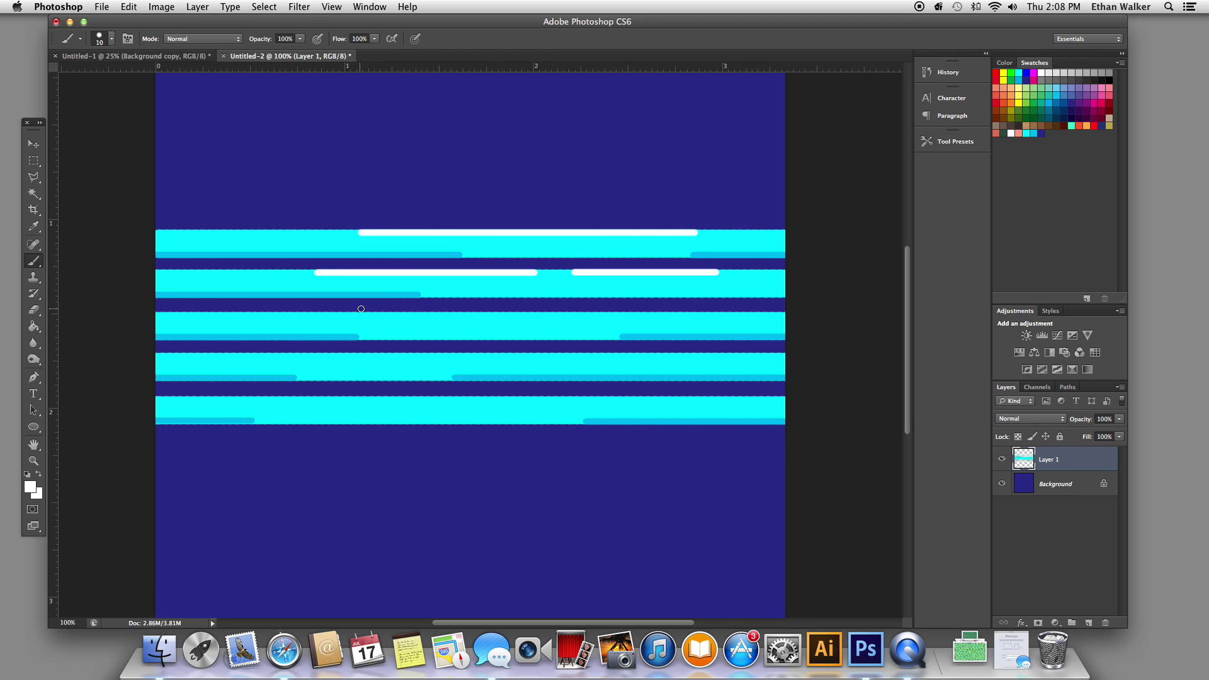
left_click_drag(345, 315, 626, 314)
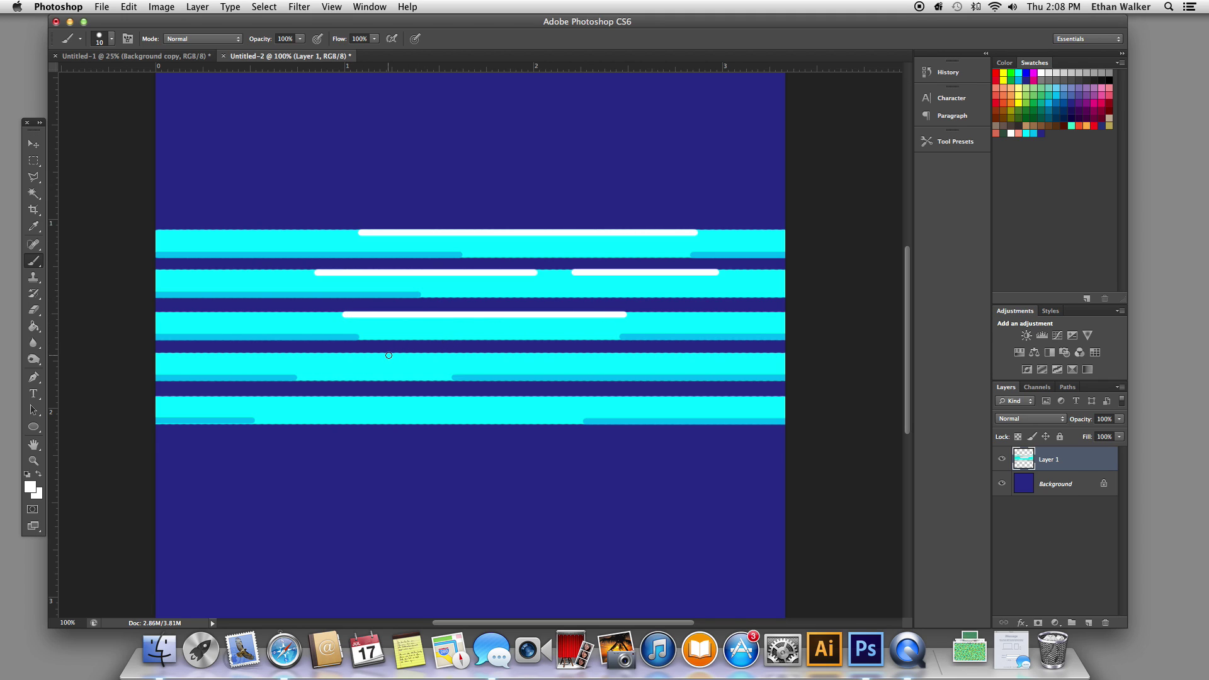
left_click_drag(393, 355, 580, 355)
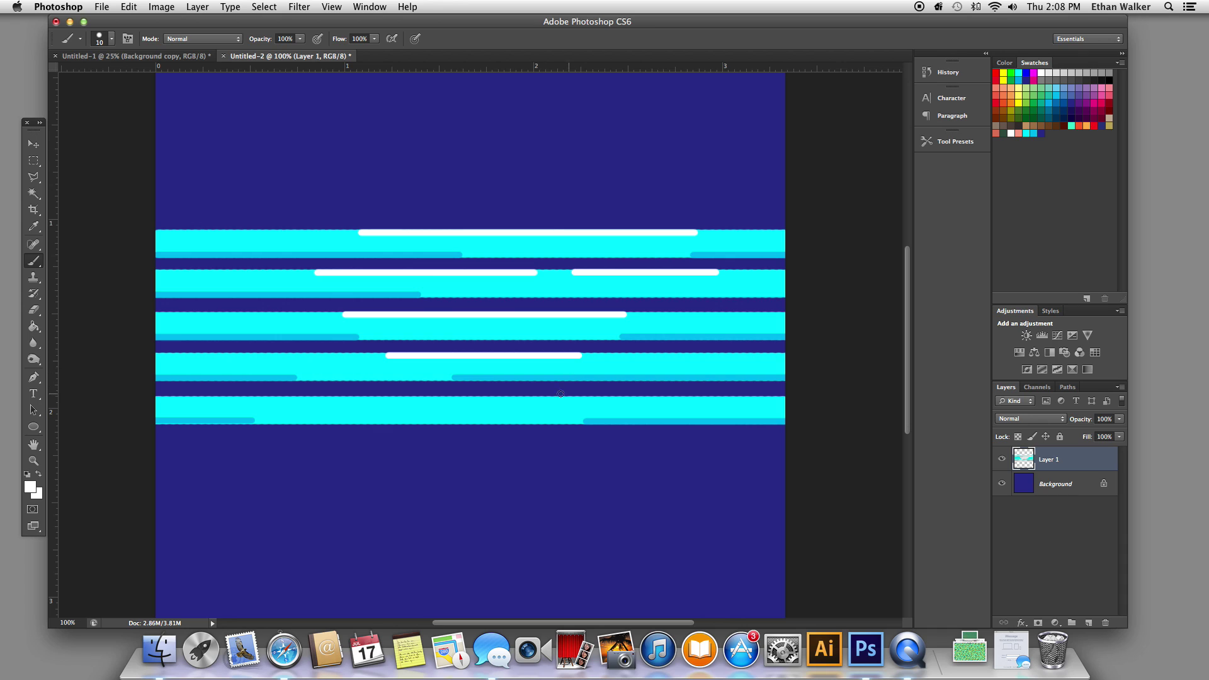
left_click_drag(546, 399, 694, 399)
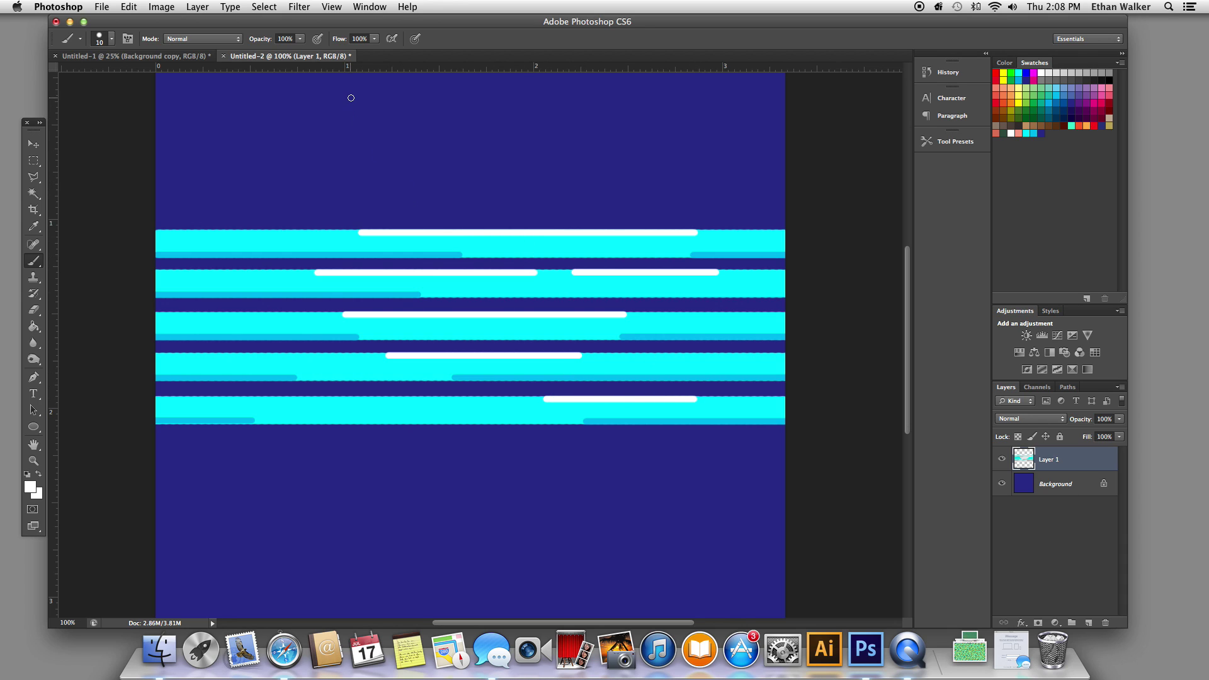
left_click(299, 7)
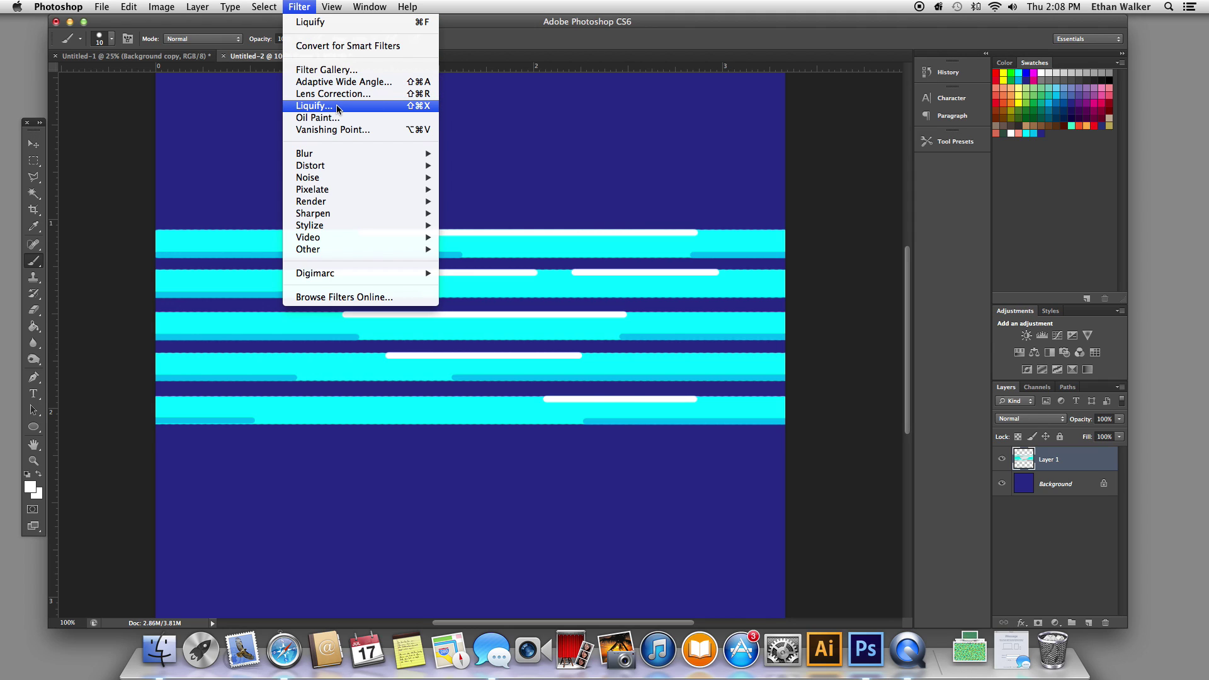
Open Liquify on the striped layer and reduce the brush size to 60
left_click(352, 109)
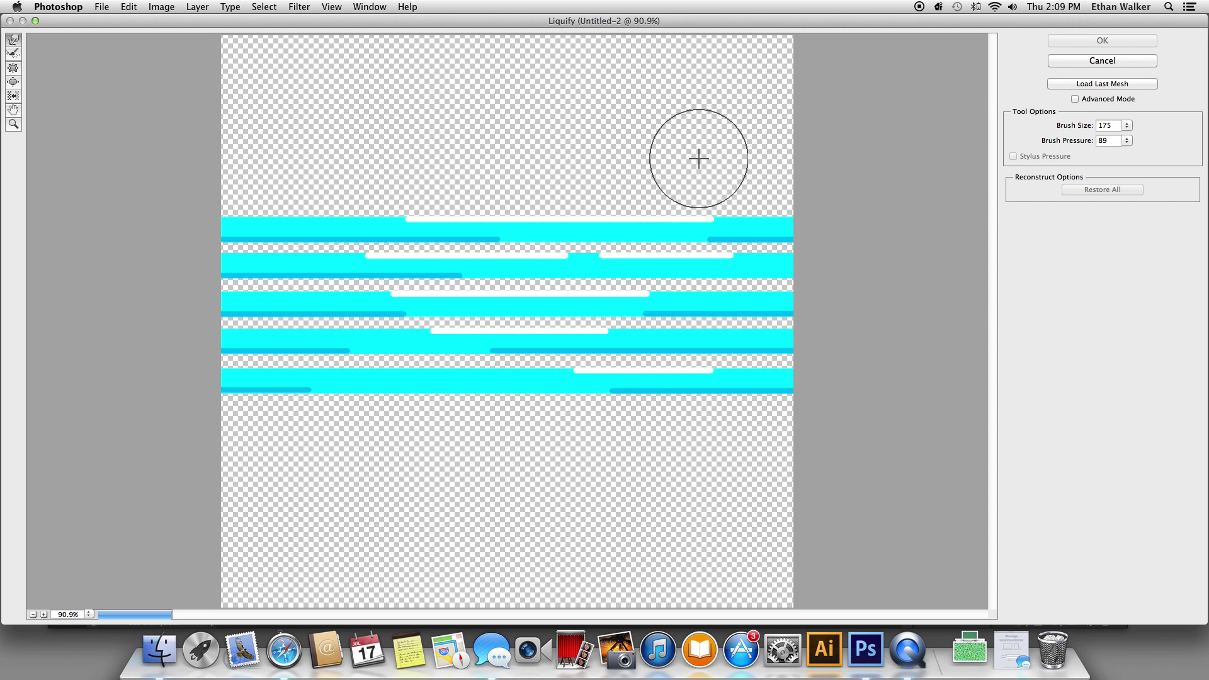
key("bracketleft")
key("bracketleft")
key("bracketleft")
key("bracketleft")
key("bracketleft")
key("bracketleft")
key("bracketleft")
key("bracketleft")
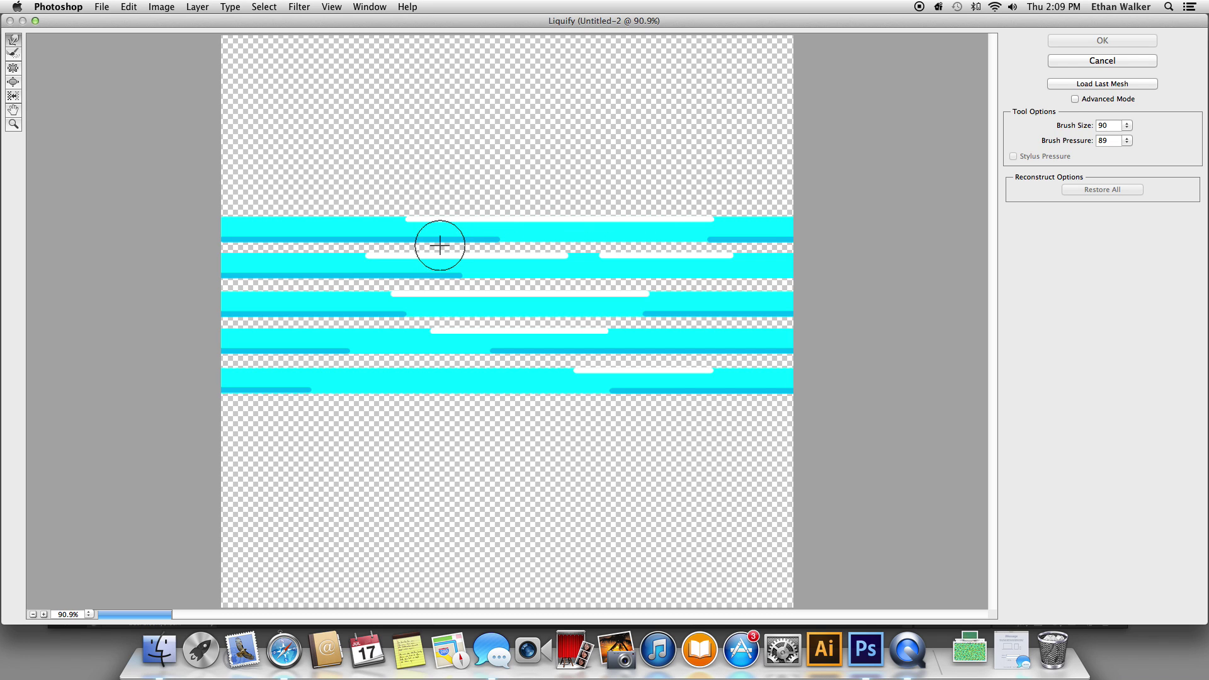
key("bracketleft")
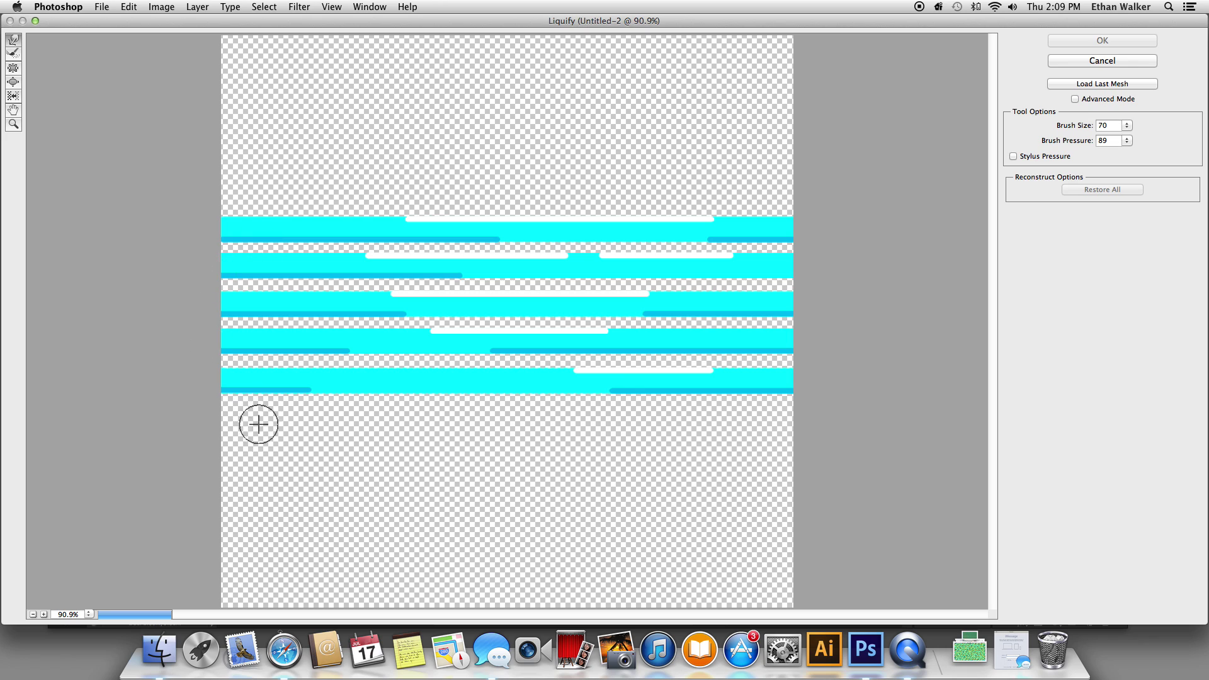
key("bracketleft")
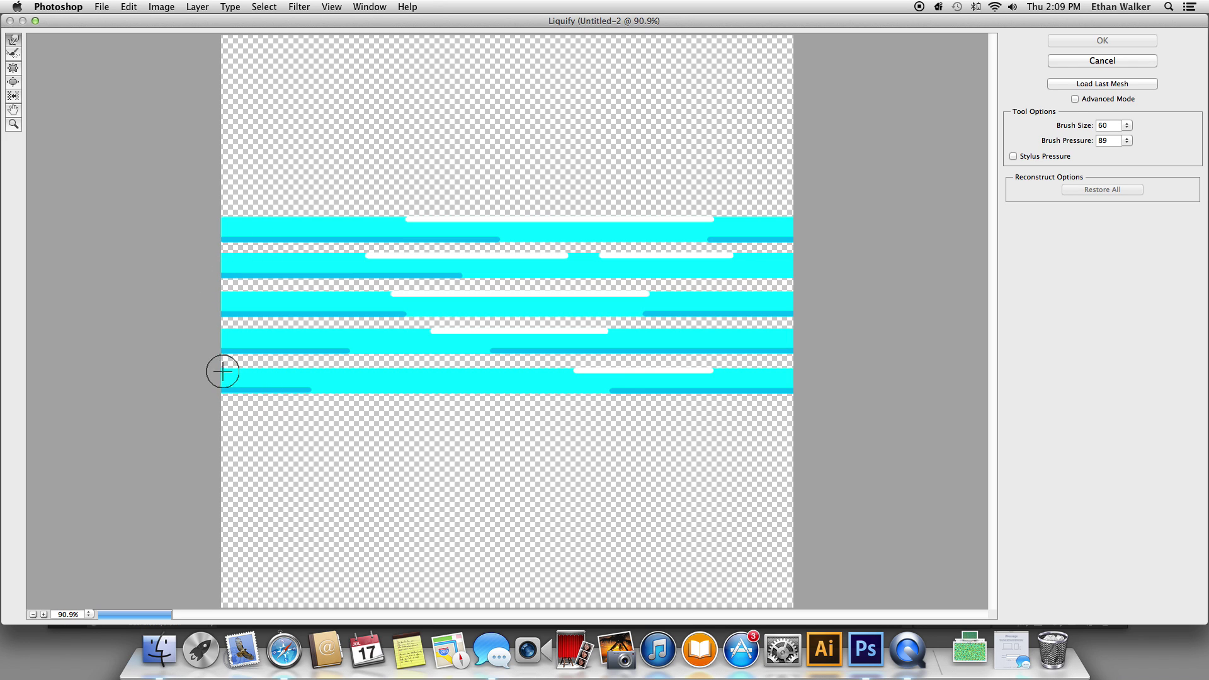
Push upward wave peaks through the left half of the stripes with Forward Warp
mouse_move(237, 419)
left_mouse_down()
mouse_move(267, 259)
mouse_move(313, 176)
left_mouse_up()
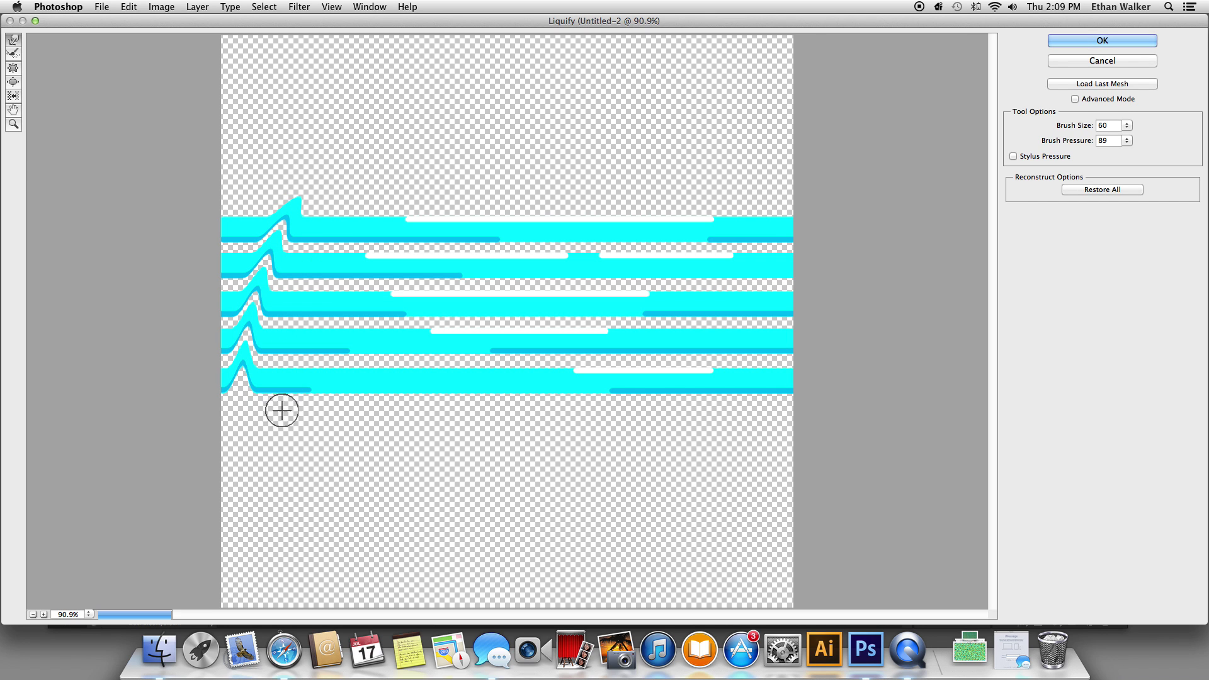
mouse_move(277, 410)
left_mouse_down()
mouse_move(292, 322)
mouse_move(327, 203)
left_mouse_up()
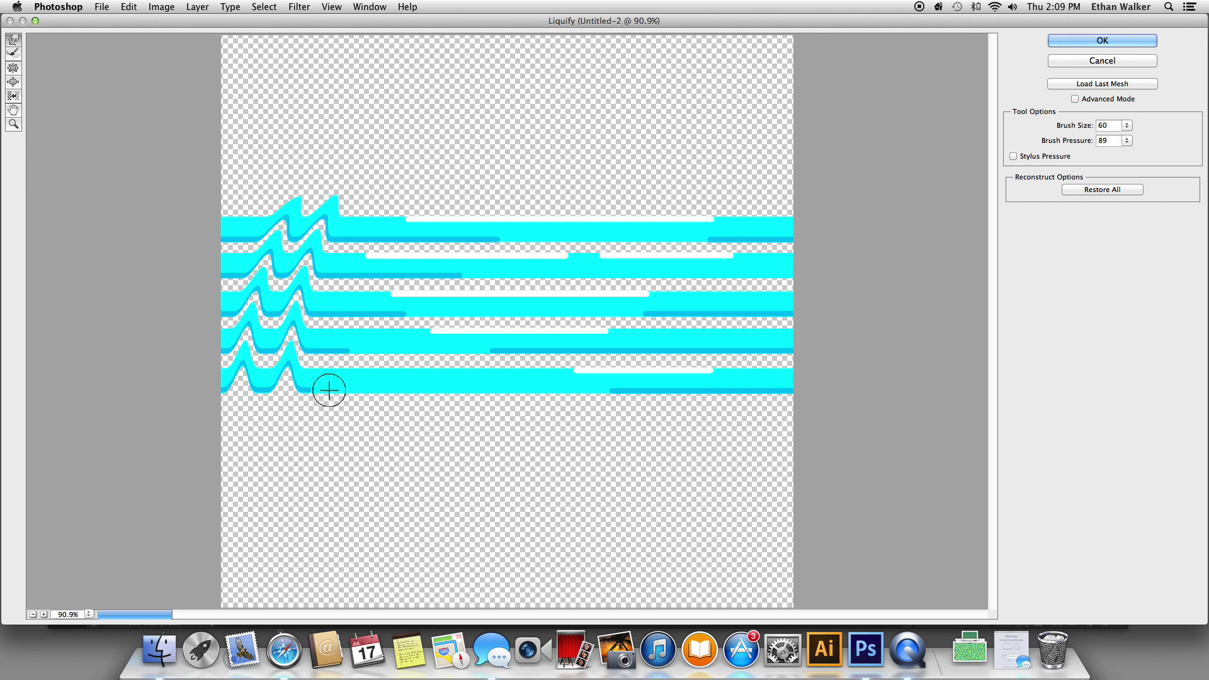
mouse_move(327, 375)
left_mouse_down()
mouse_move(351, 257)
mouse_move(410, 216)
left_mouse_up()
mouse_move(365, 409)
left_mouse_down()
mouse_move(376, 304)
mouse_move(416, 206)
left_mouse_up()
mouse_move(399, 391)
left_mouse_down()
mouse_move(423, 291)
mouse_move(474, 190)
left_mouse_up()
mouse_move(443, 409)
left_mouse_down()
mouse_move(469, 301)
mouse_move(507, 204)
left_mouse_up()
mouse_move(494, 402)
left_mouse_down()
mouse_move(517, 292)
mouse_move(561, 189)
left_mouse_up()
Continue the wave peaks across the right half and lift the stripes' leftmost edge
mouse_move(538, 397)
left_mouse_down()
mouse_move(559, 297)
mouse_move(604, 189)
left_mouse_up()
mouse_move(587, 396)
left_mouse_down()
mouse_move(588, 350)
mouse_move(642, 195)
left_mouse_up()
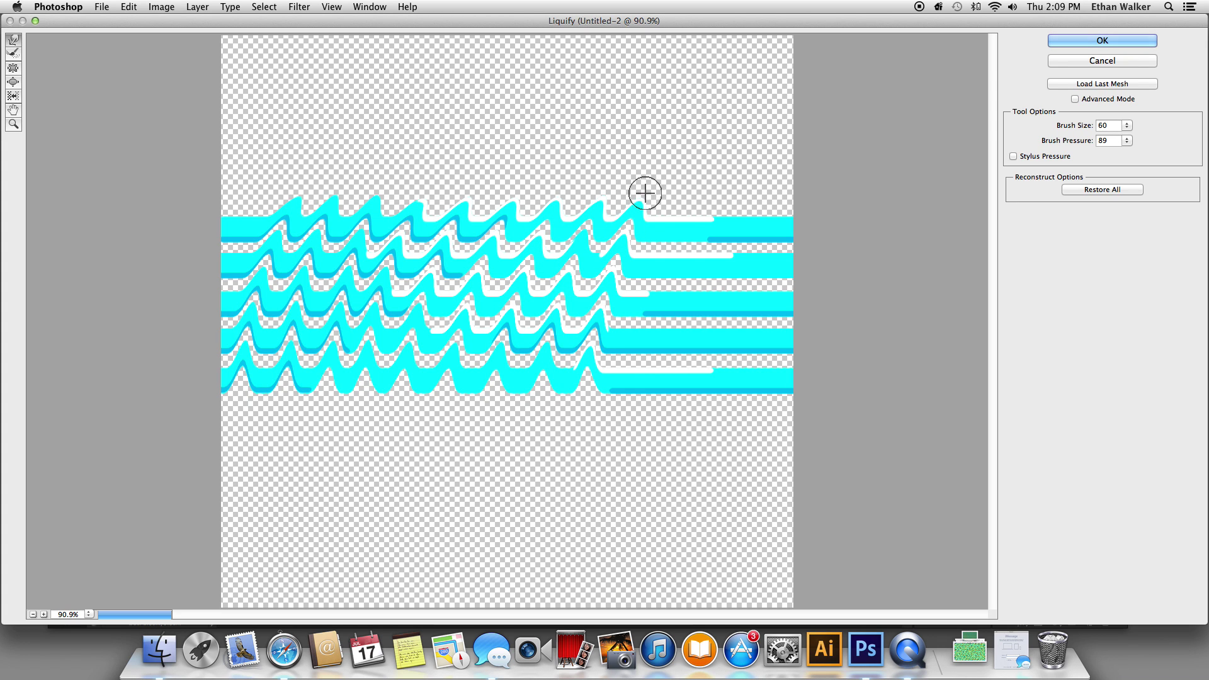
mouse_move(629, 400)
left_mouse_down()
mouse_move(664, 262)
mouse_move(702, 202)
left_mouse_up()
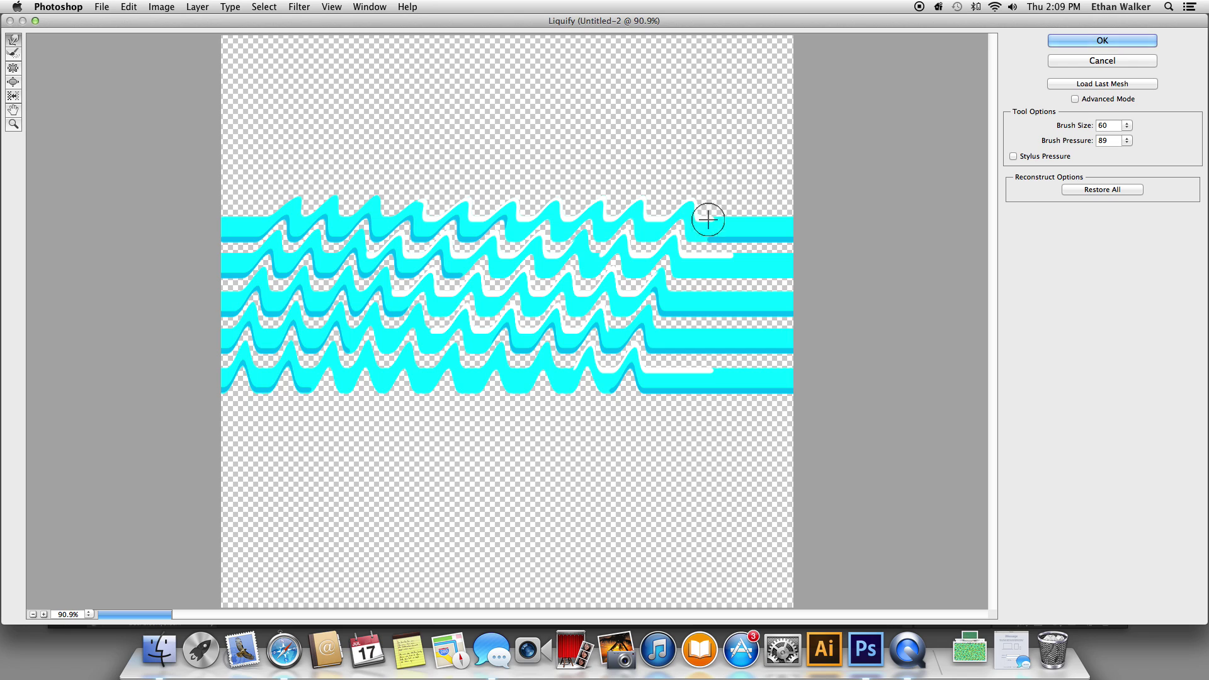
left_click_drag(668, 381, 715, 229)
left_click_drag(699, 377, 769, 216)
mouse_move(745, 416)
left_mouse_down()
mouse_move(776, 288)
mouse_move(754, 236)
left_mouse_up()
left_click_drag(202, 330, 258, 177)
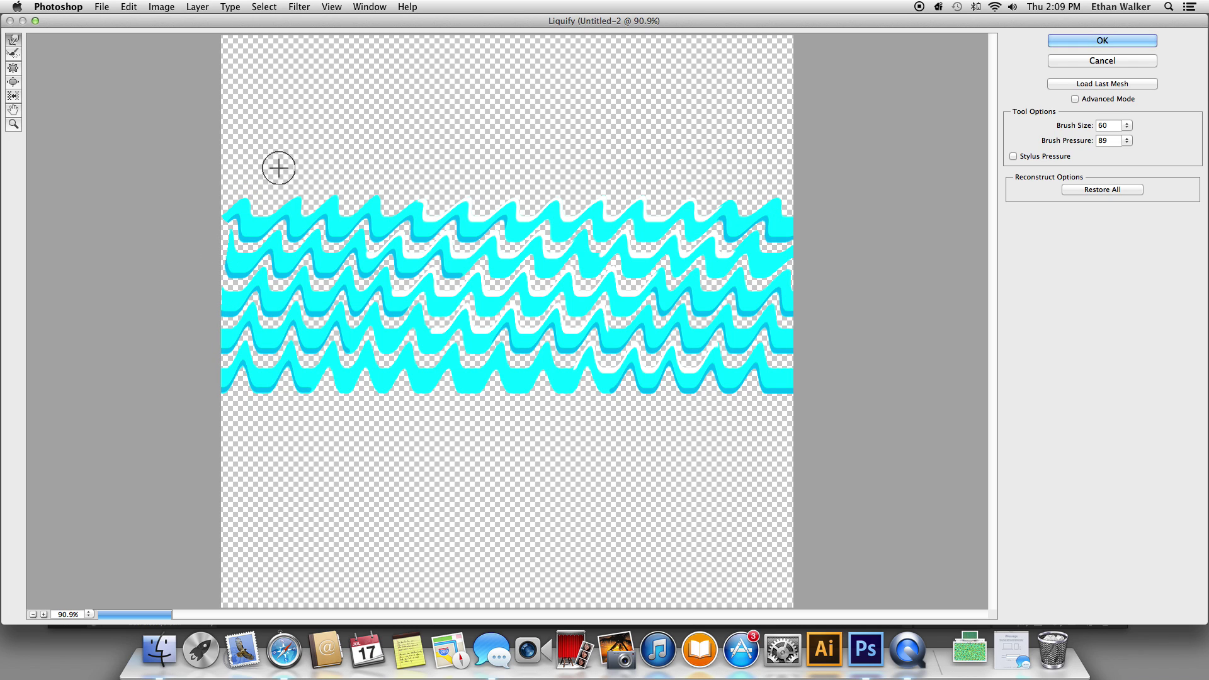
Commit the Liquify wave distortion to Layer 1
left_click(1096, 40)
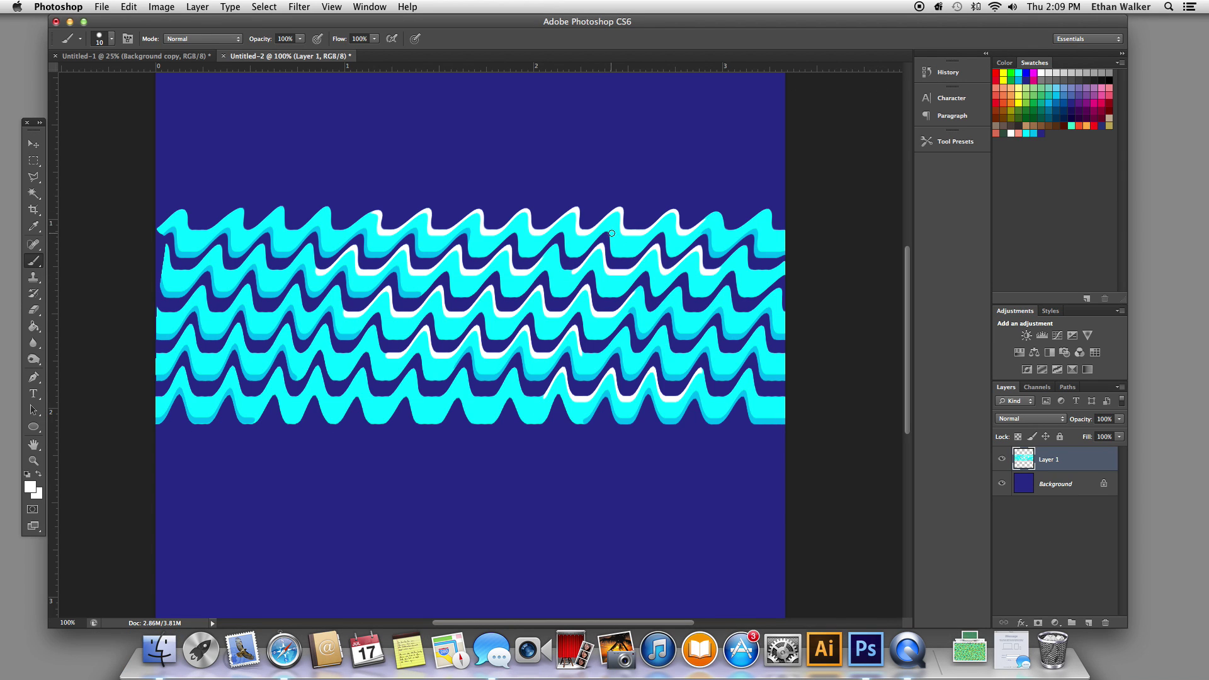